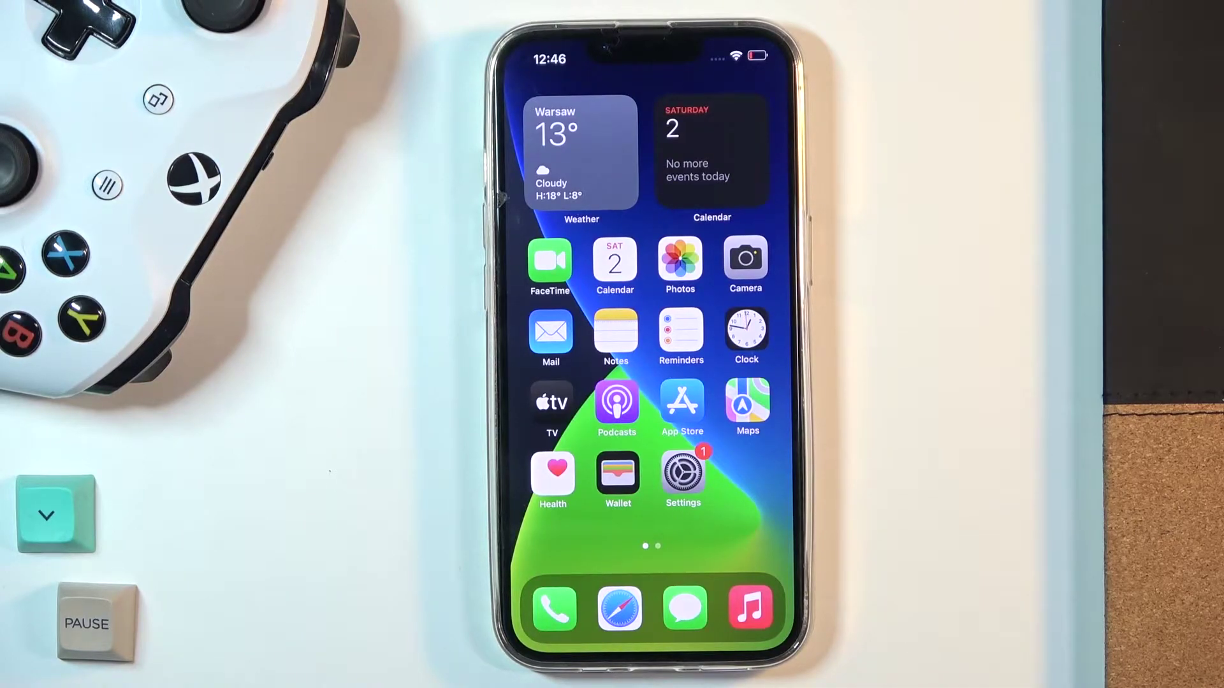
Step: Launch the Settings app from the iOS Home Screen
left_click(683, 472)
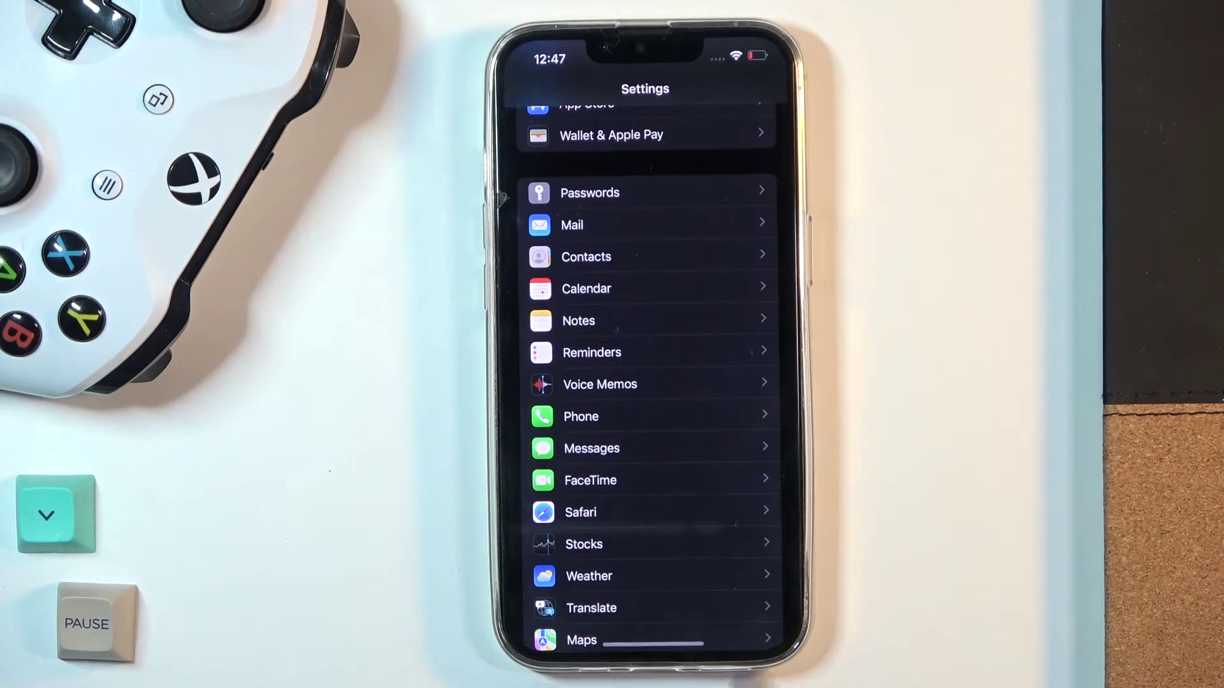
scroll(724, 546, "down", 3)
scroll(737, 468, "up", 4)
scroll(737, 574, "down", 4)
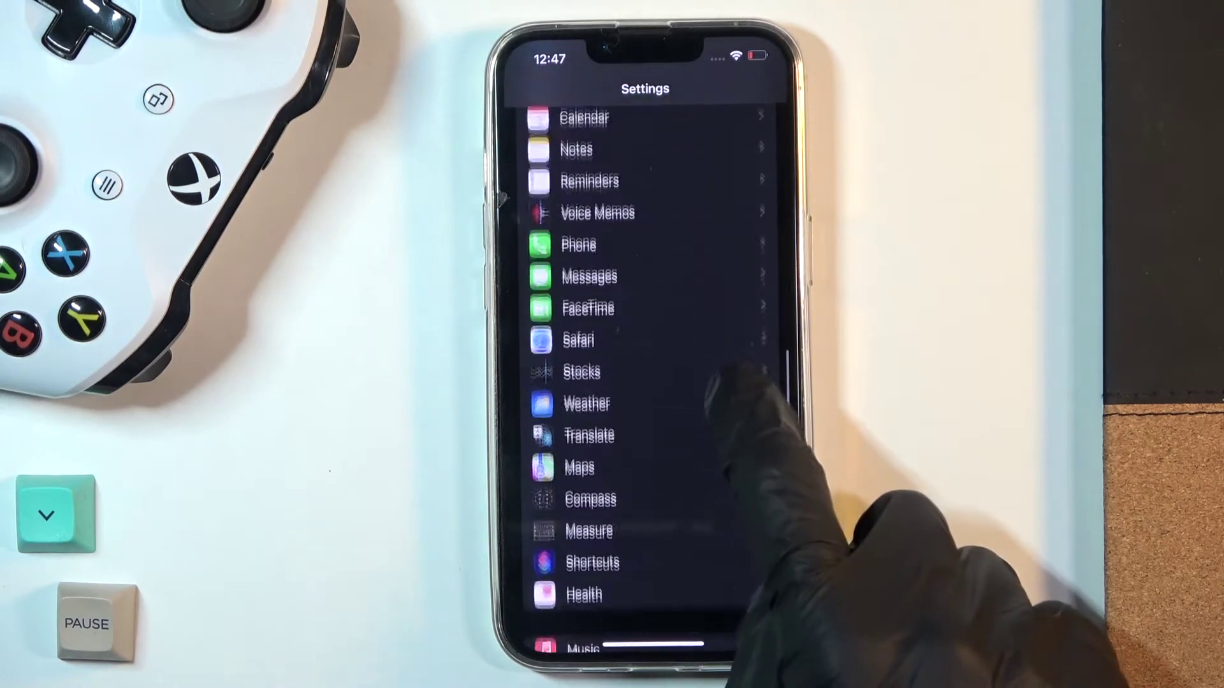
left_click(717, 339)
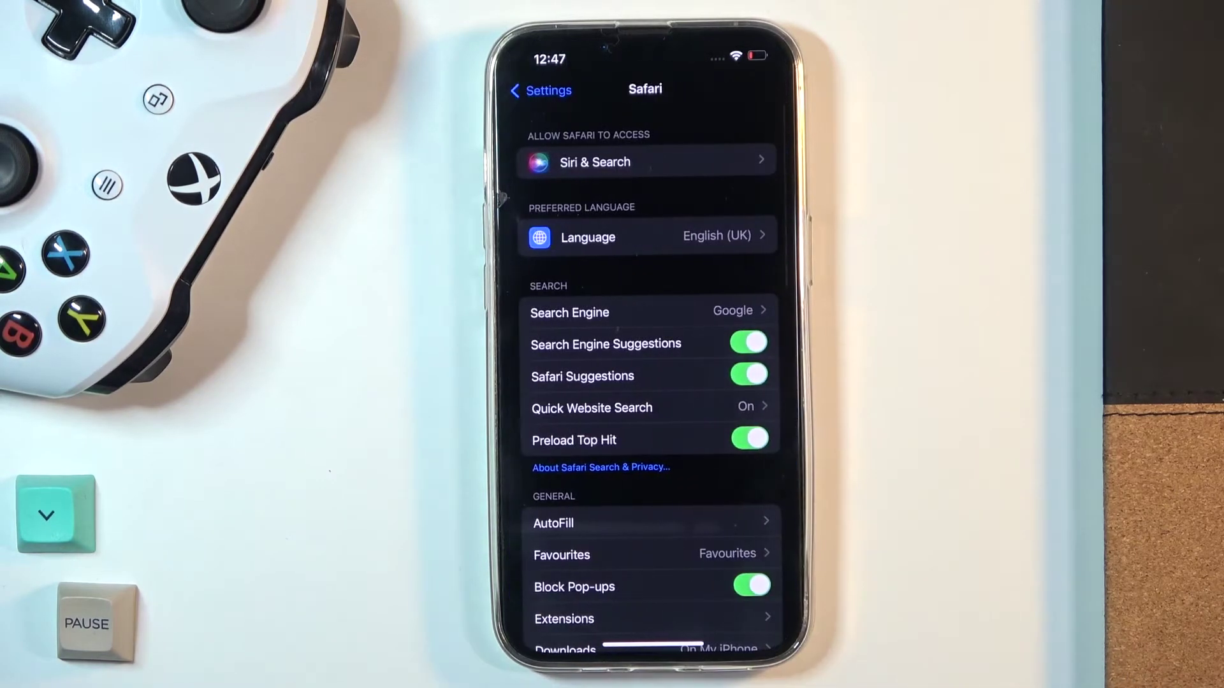
scroll(669, 478, "down", 5)
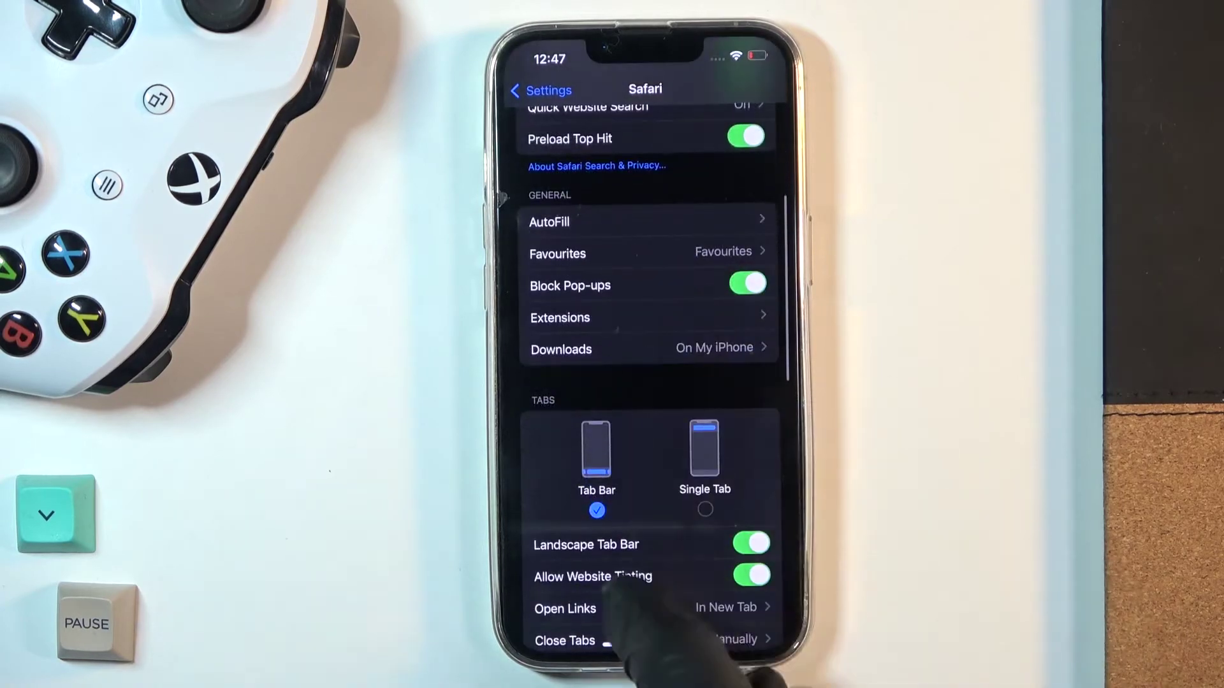
scroll(670, 526, "down", 6)
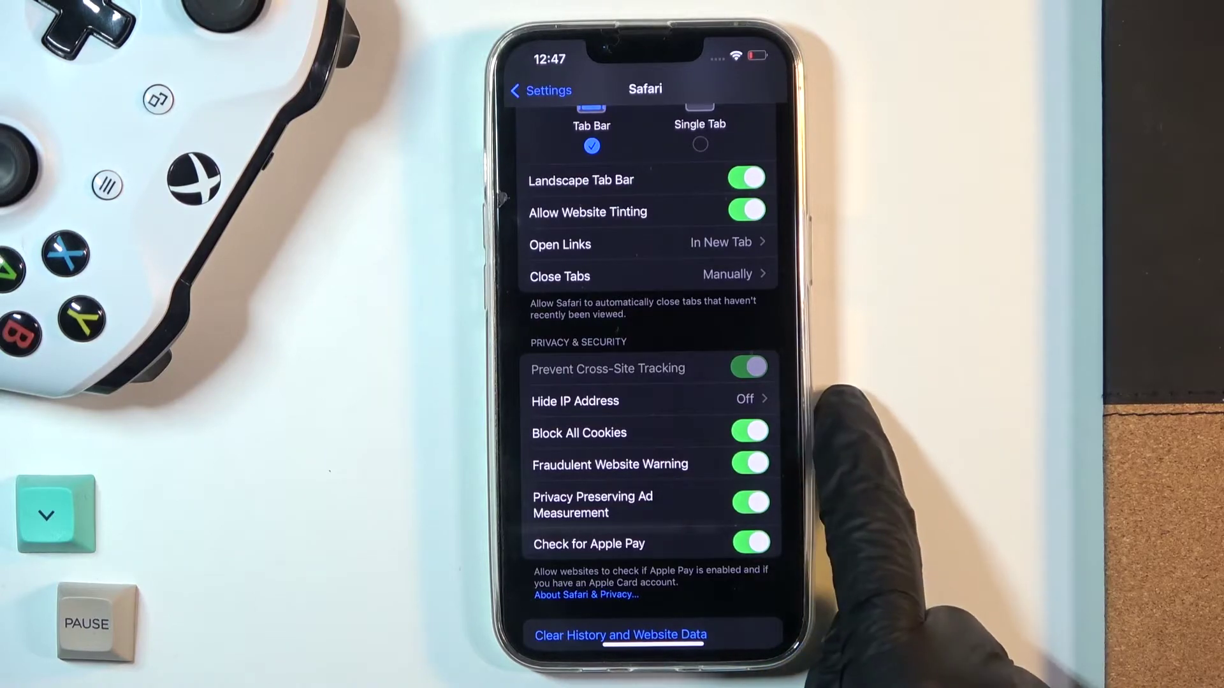
Step: Change Safari's Hide IP Address to From Trackers, then swipe back to the Home Screen
left_click(746, 400)
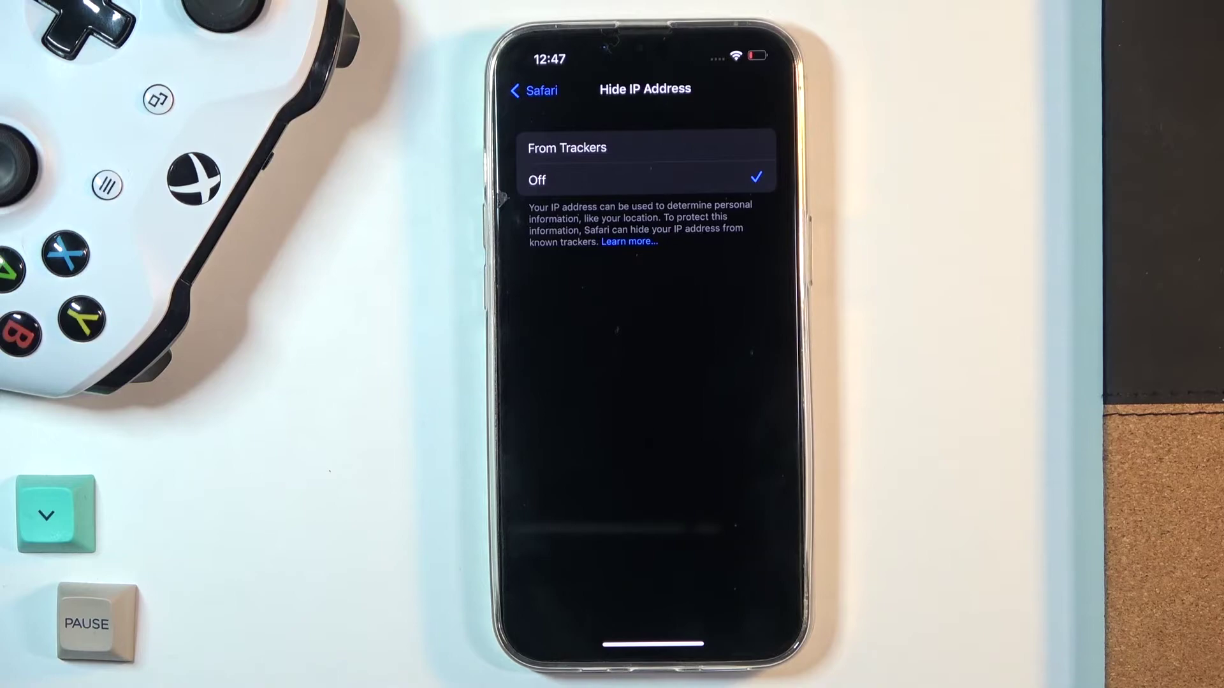
left_click(707, 149)
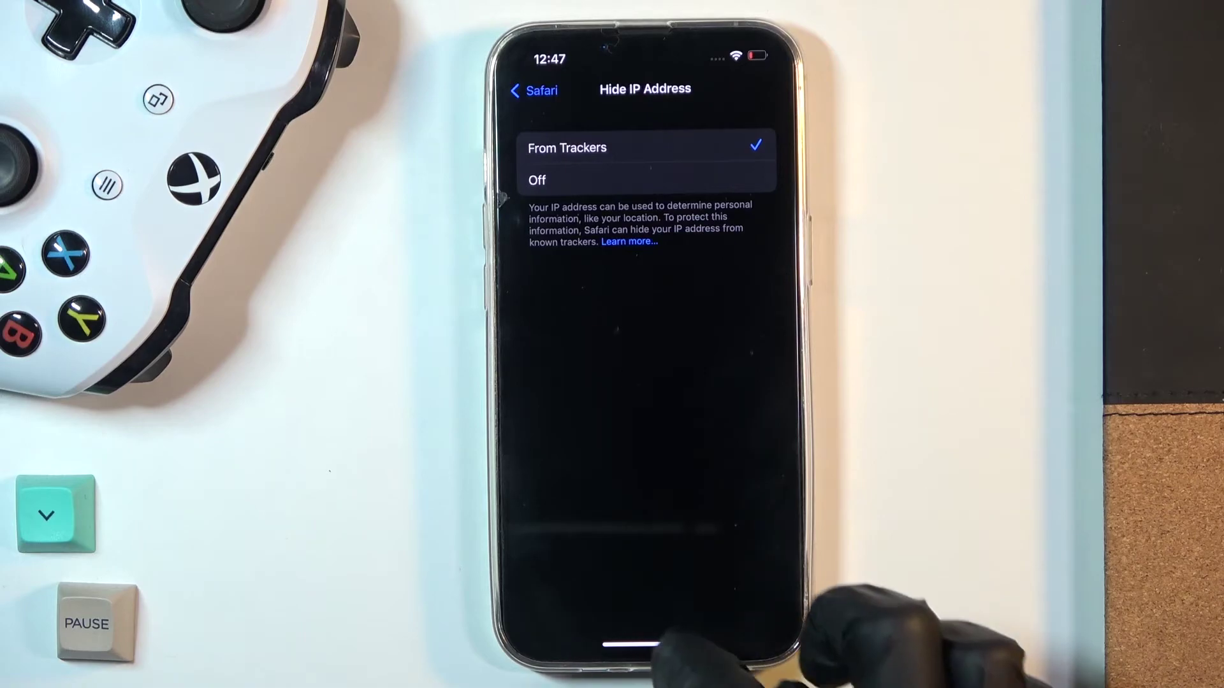
left_click_drag(653, 643, 653, 402)
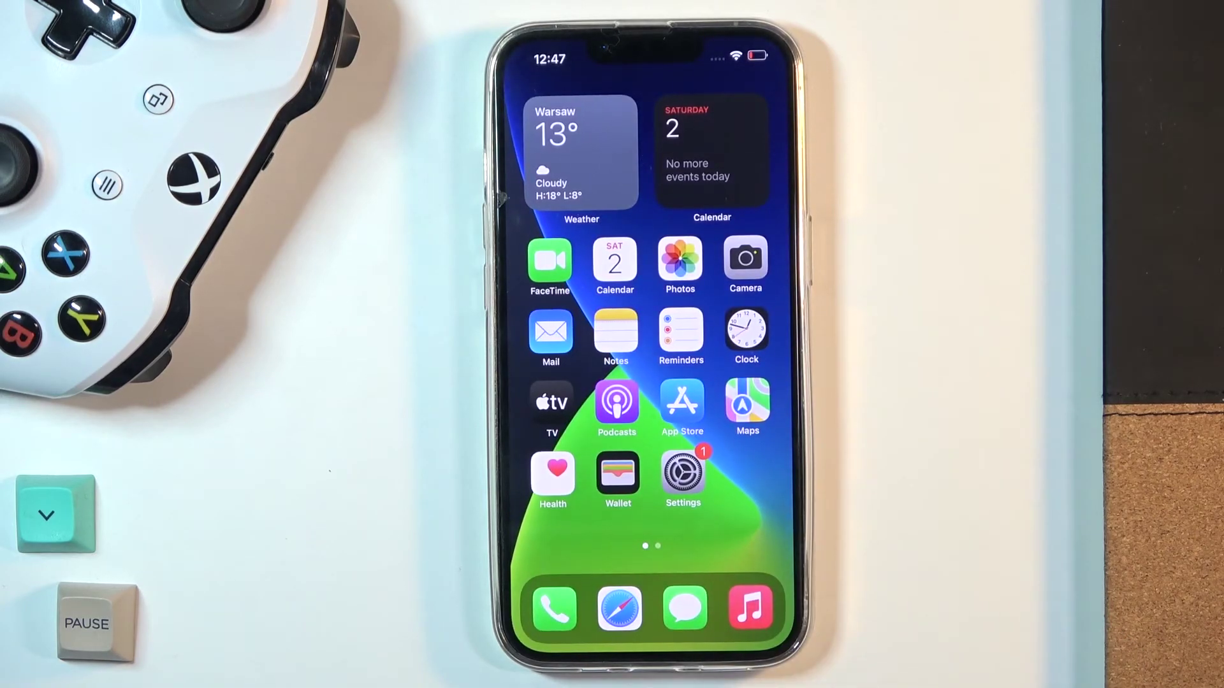